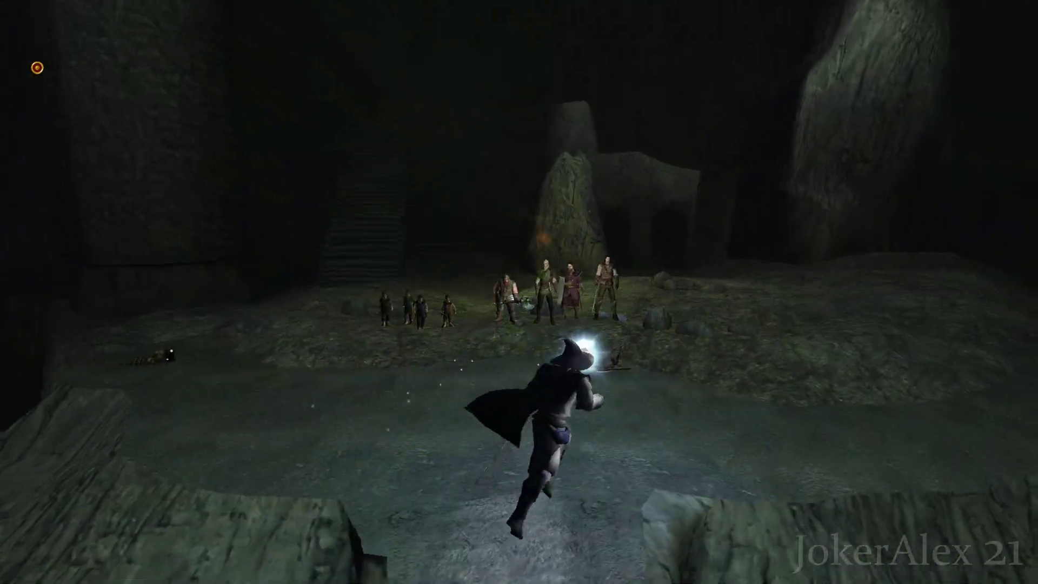
Run around the stone ledge beside the companions and past the bridge entrance, collecting the Lembas and Miruvor.
{"action": "key", "text": "d"}
{"action": "key", "text": "w"}
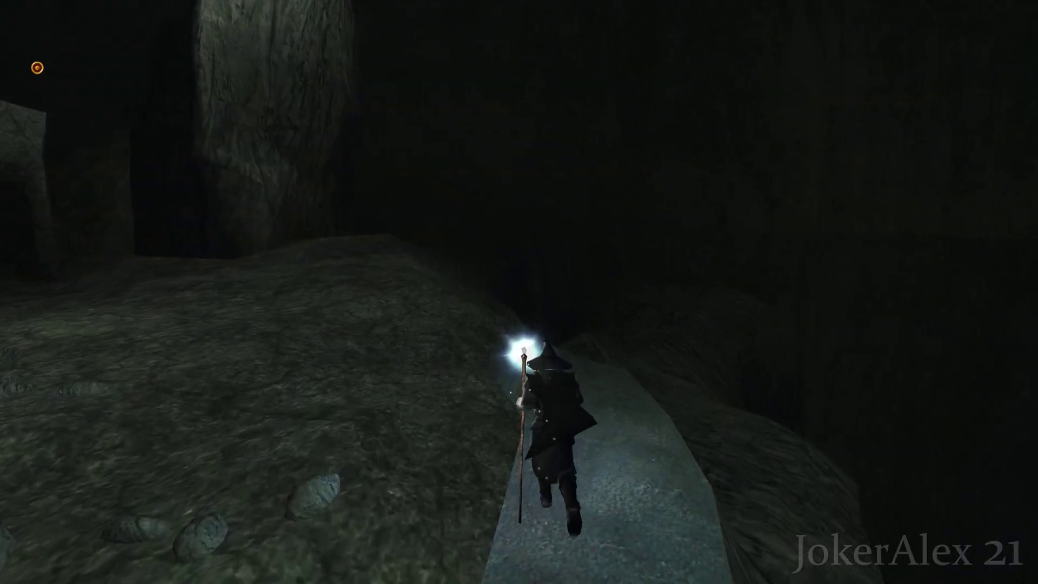
{"action": "key", "text": "w"}
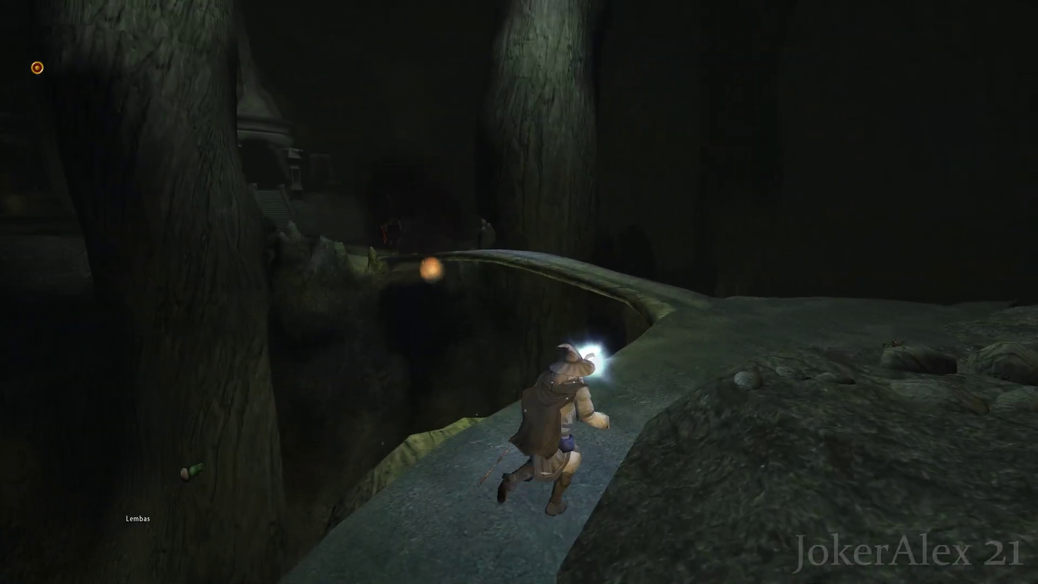
{"action": "key", "text": "w"}
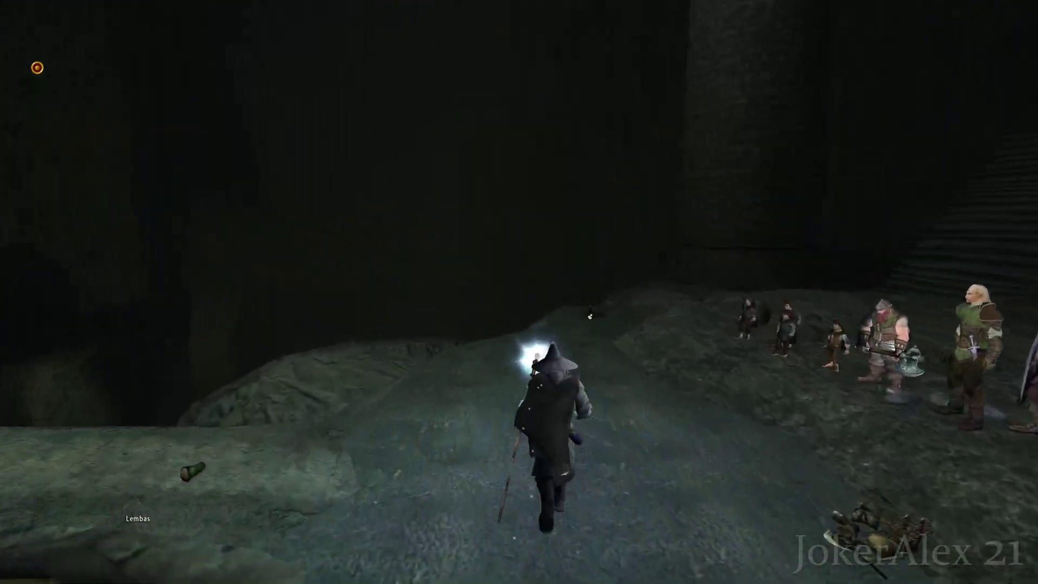
{"action": "key", "text": "w"}
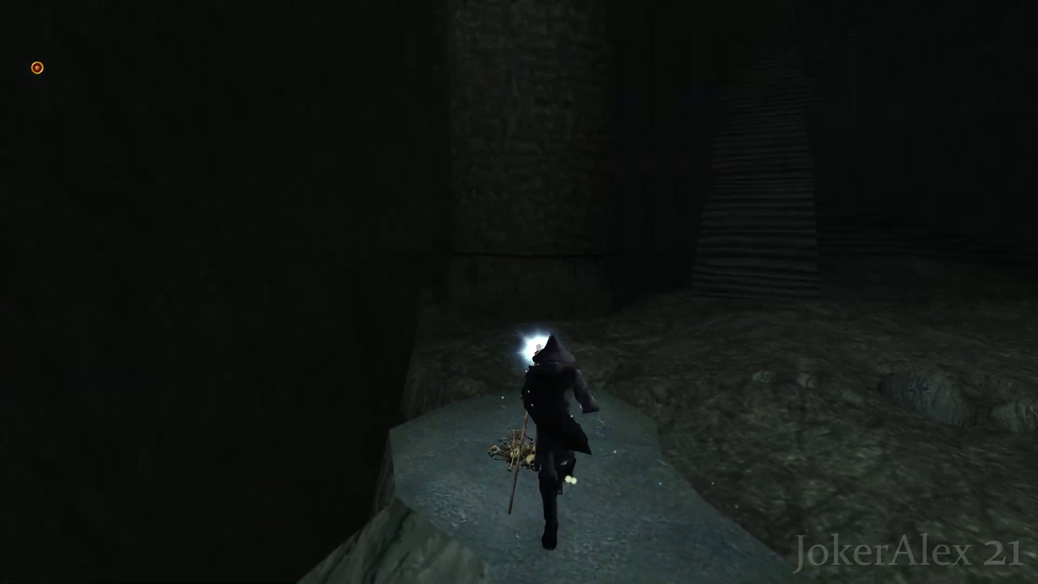
{"action": "key", "text": "w"}
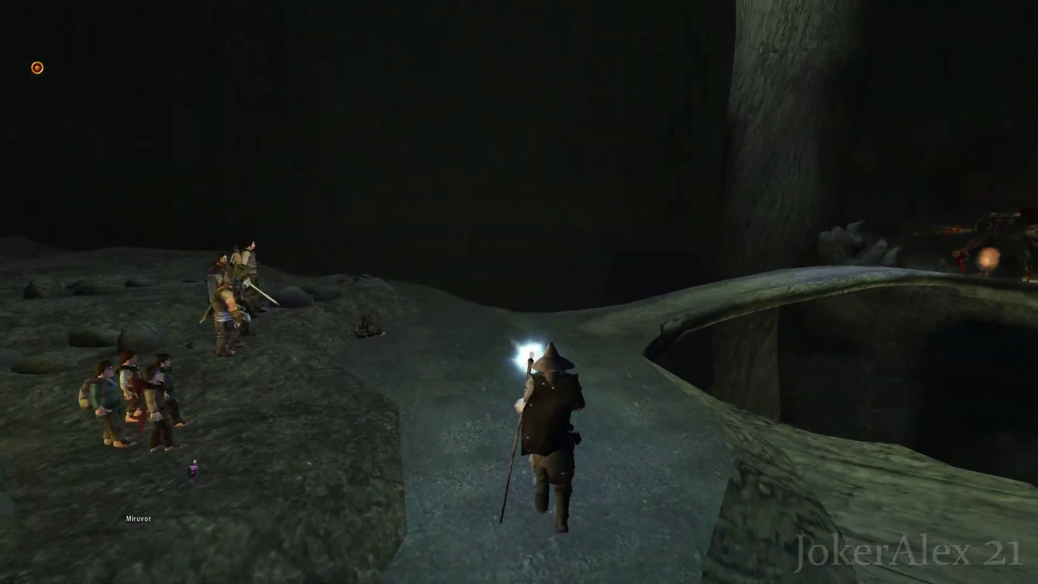
{"action": "key", "text": "w"}
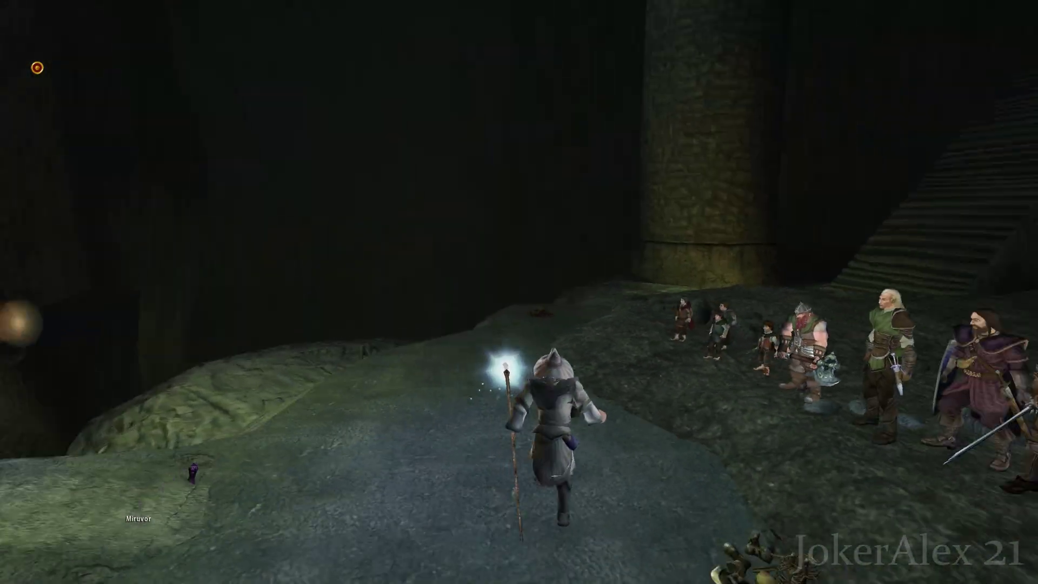
{"action": "key", "text": "w"}
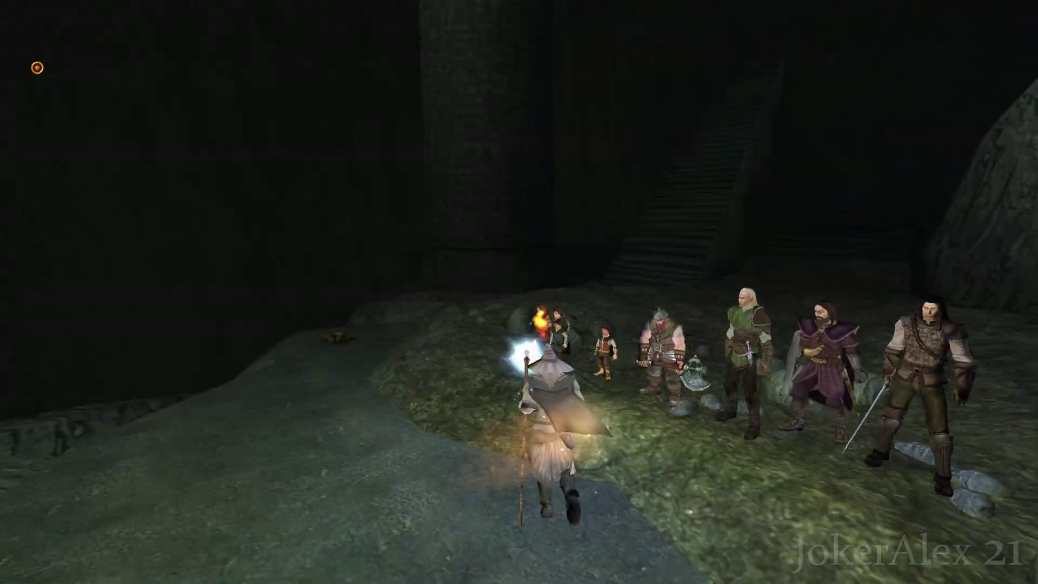
{"action": "key", "text": "w"}
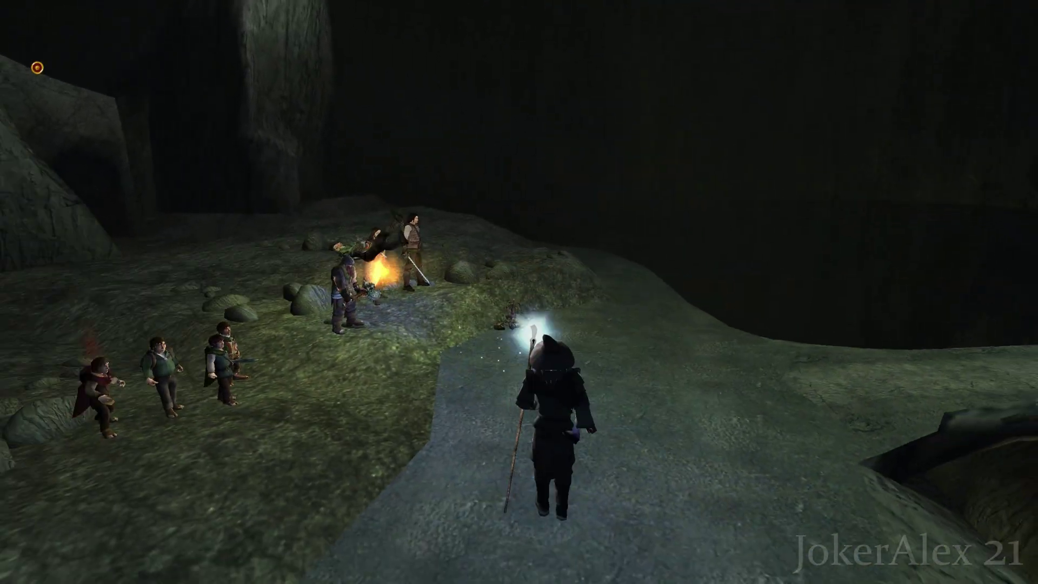
{"action": "key", "text": "w"}
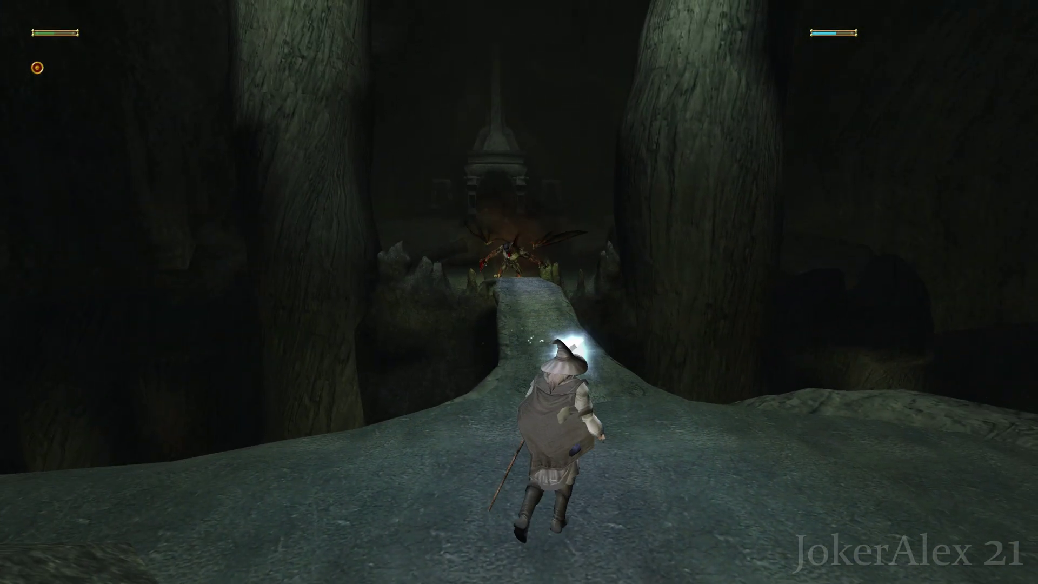
Advance along the narrow stone bridge toward the Balrog while avoiding its fireballs.
{"action": "key", "text": "w"}
{"action": "key", "text": "a"}
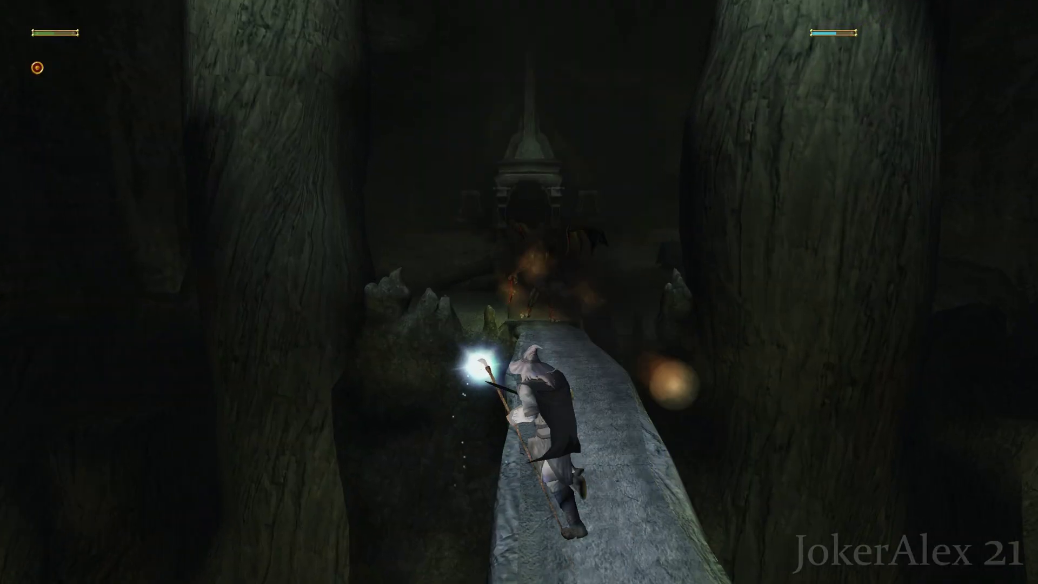
{"action": "key", "text": "d"}
Select the Lightning spell from the inventory.
{"action": "key", "text": "Tab"}
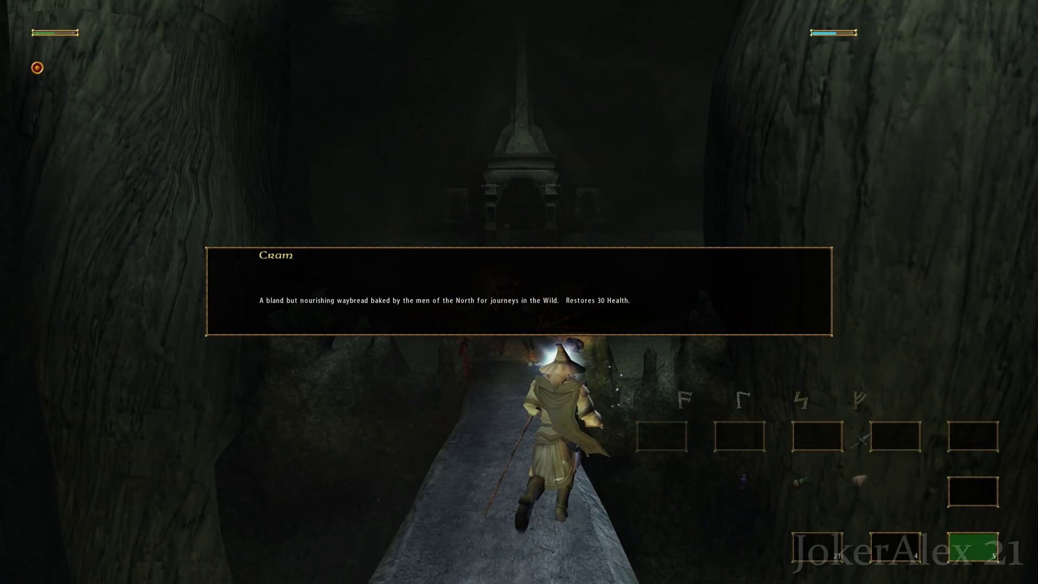
{"action": "key", "text": "w"}
{"action": "key", "text": "w"}
{"action": "key", "text": "d"}
{"action": "key", "text": "d"}
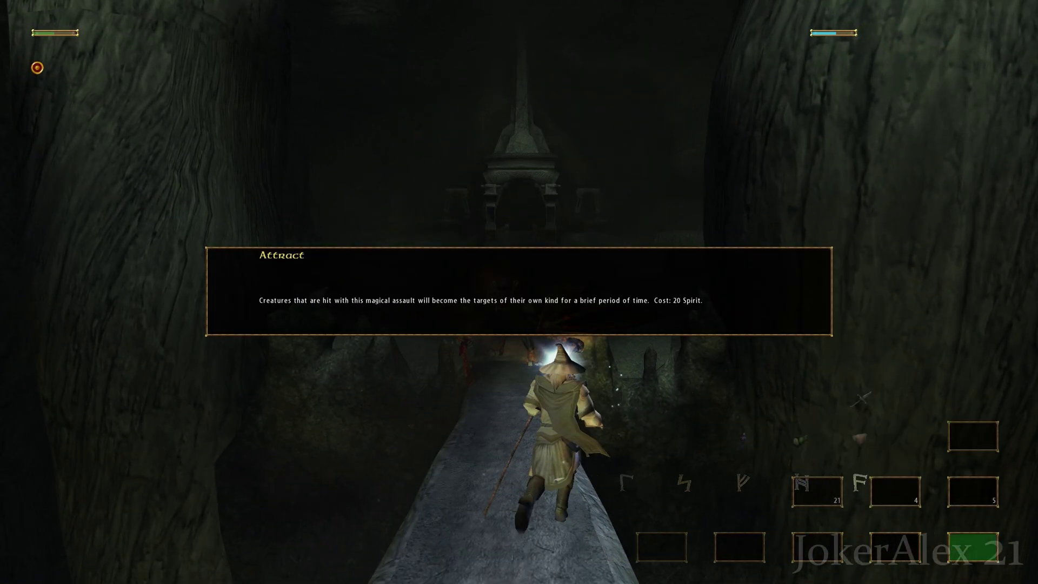
{"action": "key", "text": "Up"}
{"action": "key", "text": "Tab"}
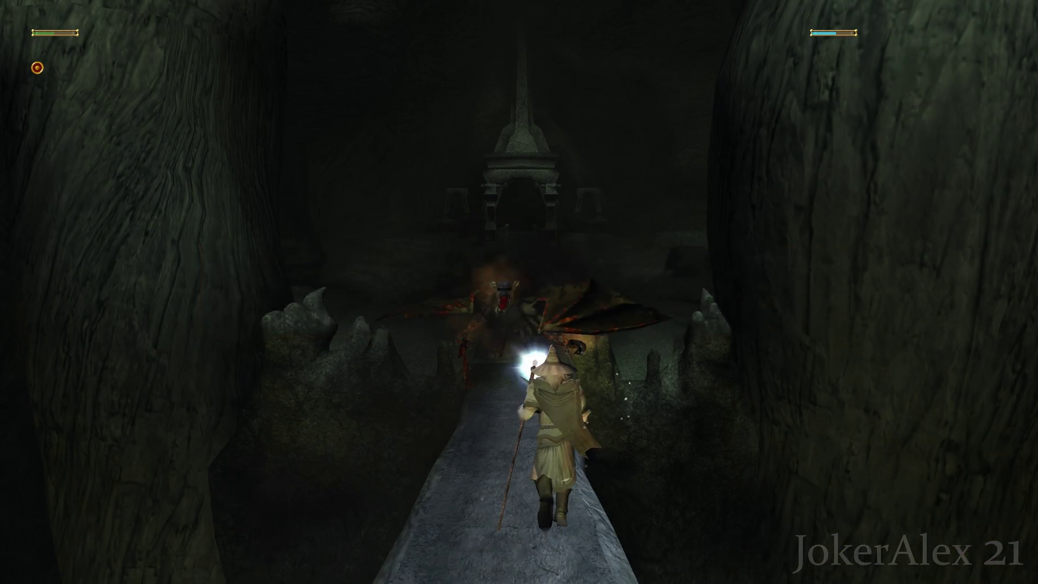
Stun the Balrog with Lightning and strike it at close range with Glamdring and the staff, retreating between attacks.
{"action": "key", "text": "w"}
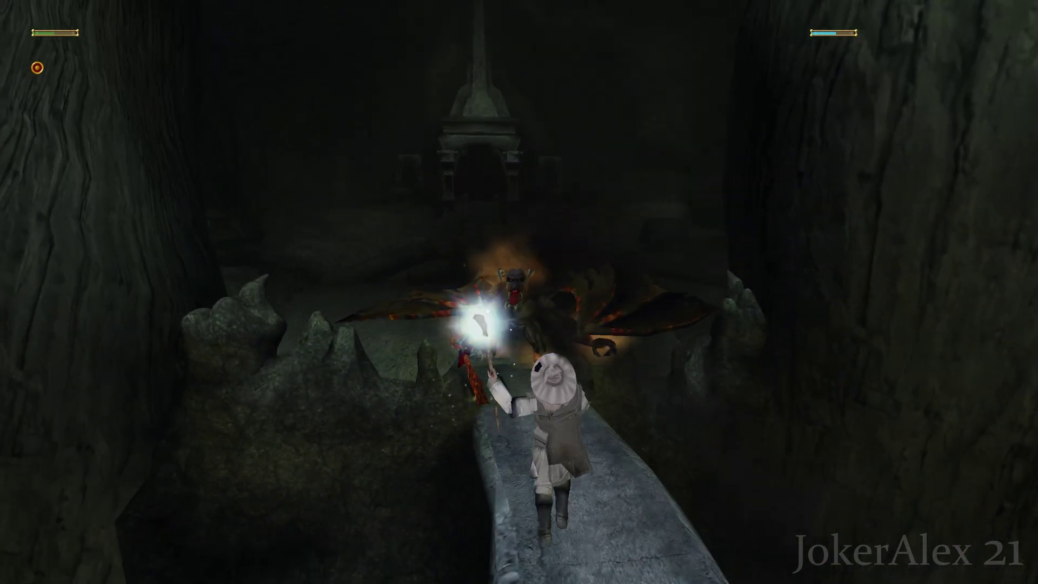
{"action": "key", "text": "w"}
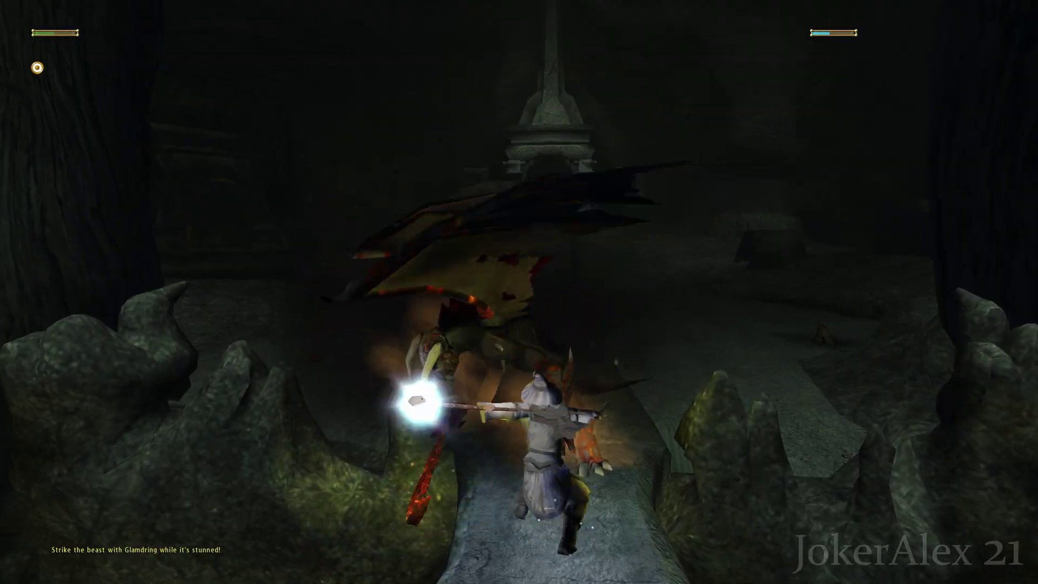
{"action": "key", "text": "s"}
{"action": "key", "text": "w"}
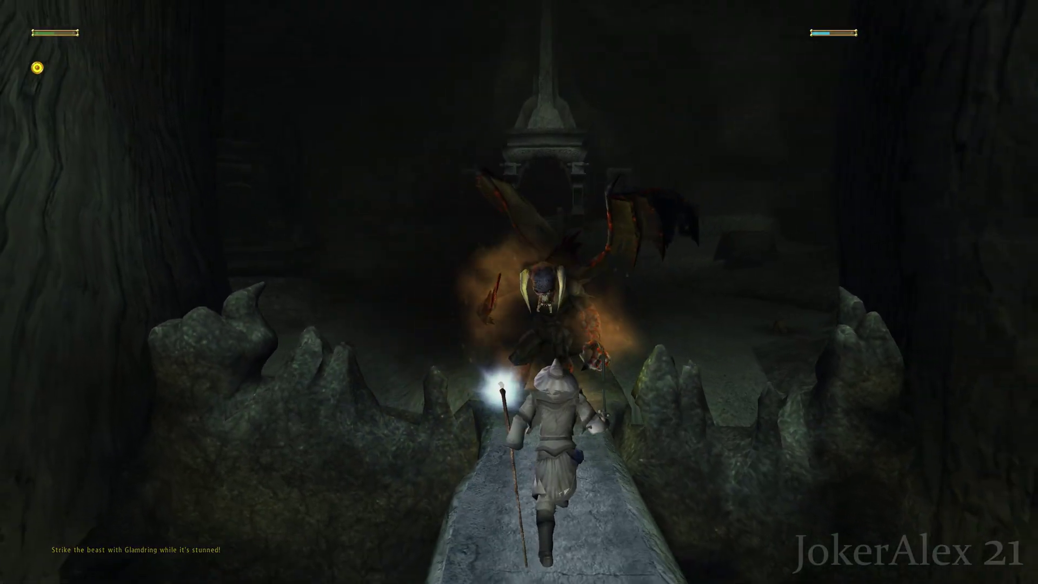
{"action": "key", "text": "w"}
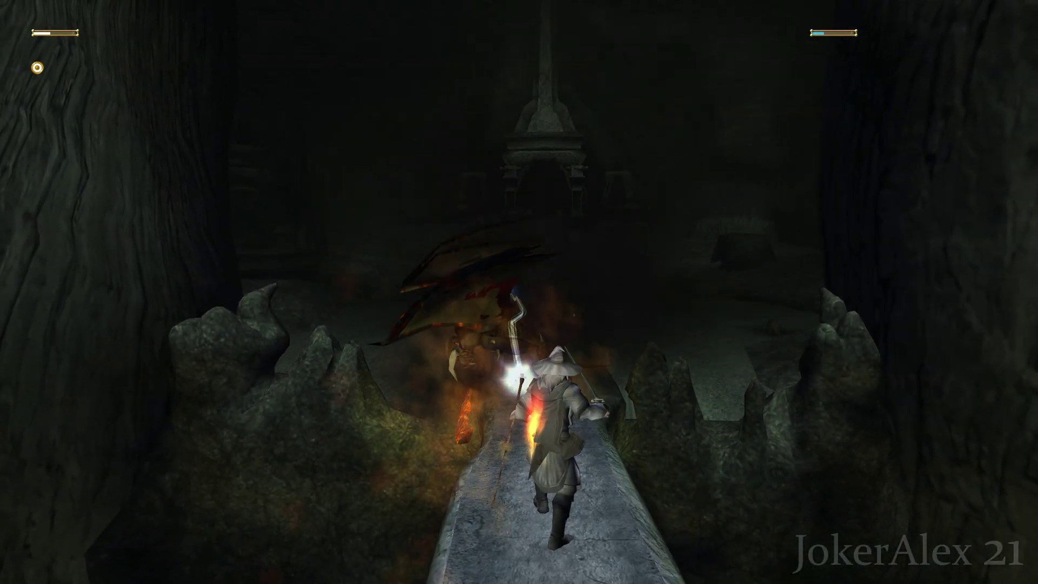
{"action": "key", "text": "s"}
{"action": "key", "text": "w"}
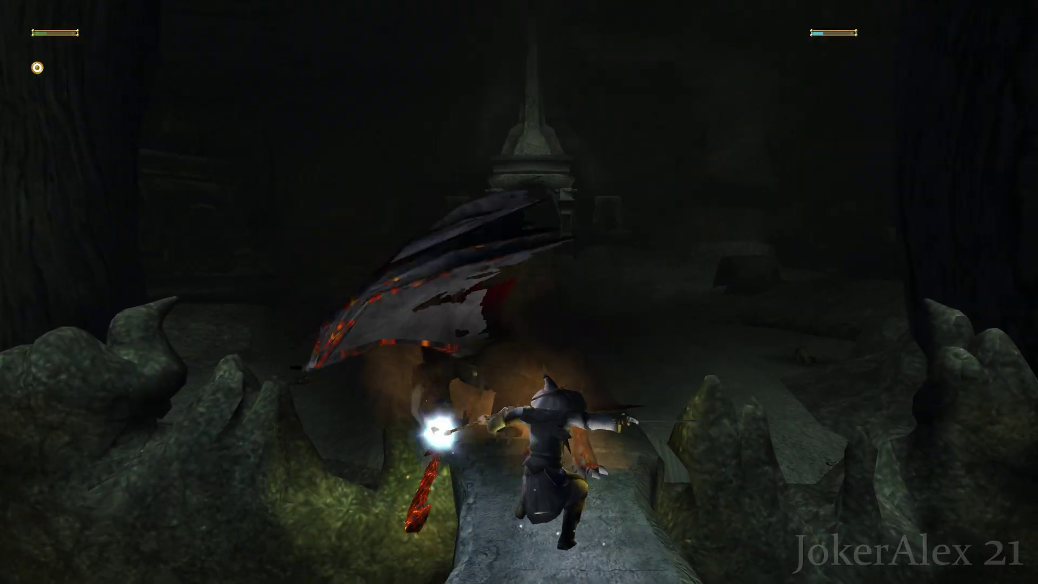
{"action": "key", "text": "w"}
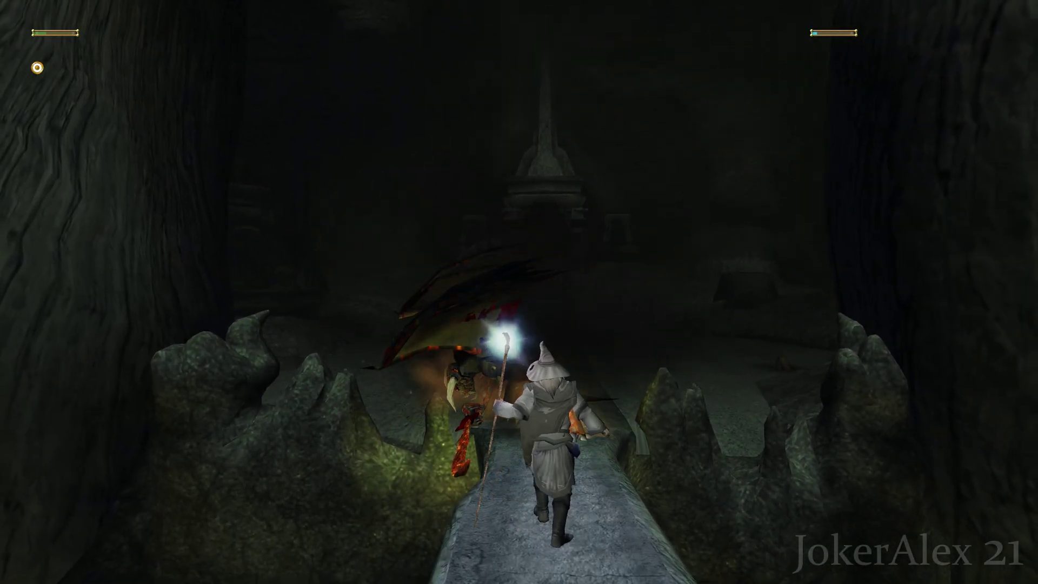
{"action": "key", "text": "w"}
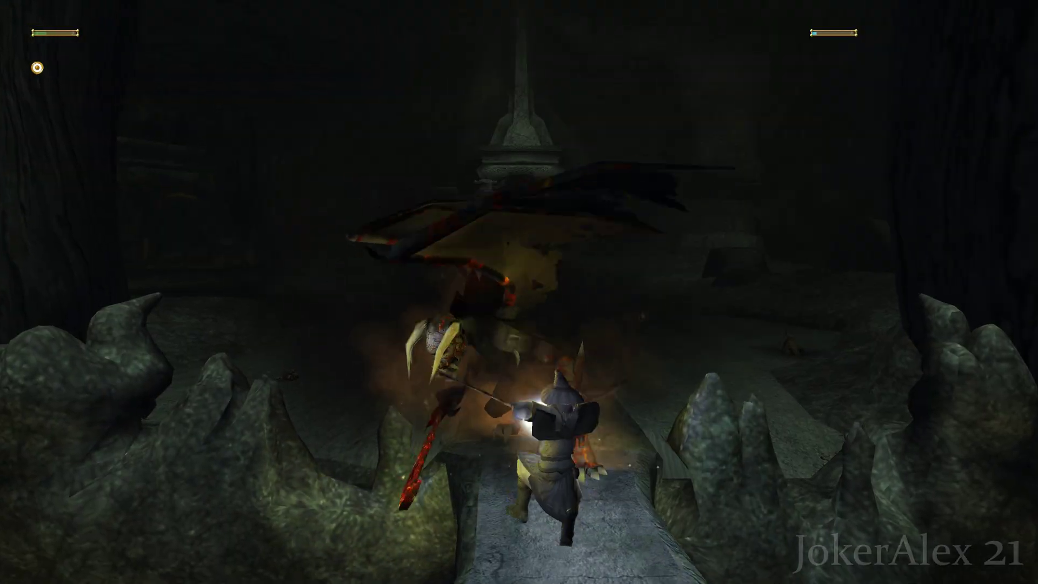
{"action": "key", "text": "s"}
Restore health with Lembas and spirit with Miruvor from the inventory.
{"action": "key", "text": "Tab"}
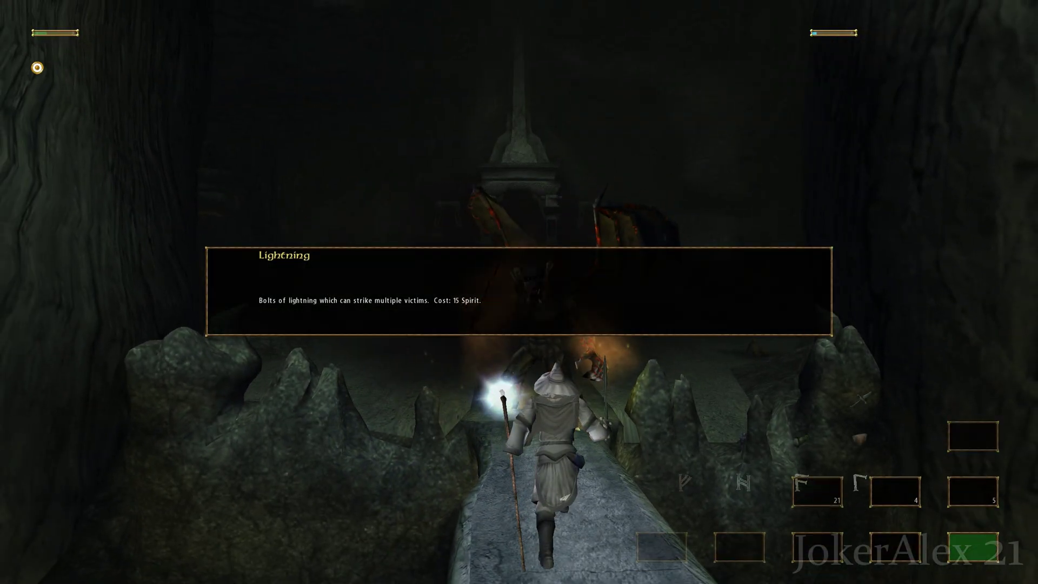
{"action": "key", "text": "Up"}
{"action": "key", "text": "Left"}
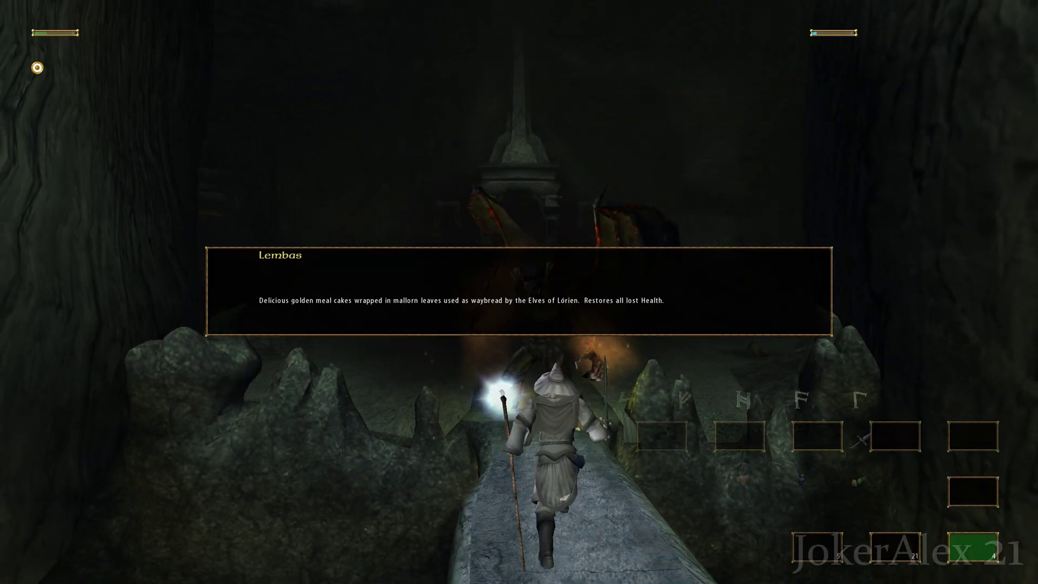
{"action": "key", "text": "Left"}
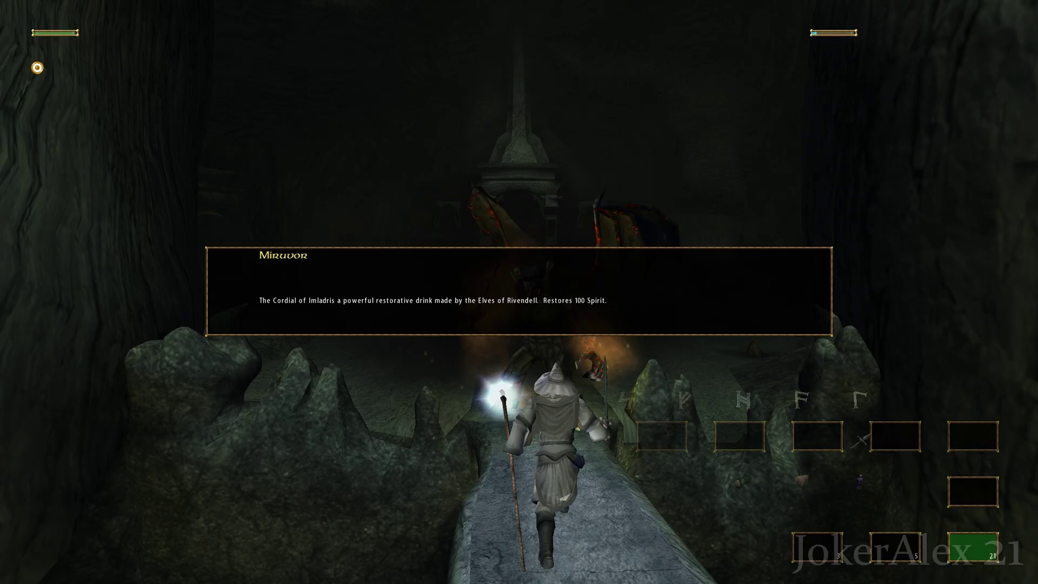
{"action": "key", "text": "Return"}
{"action": "key", "text": "Tab"}
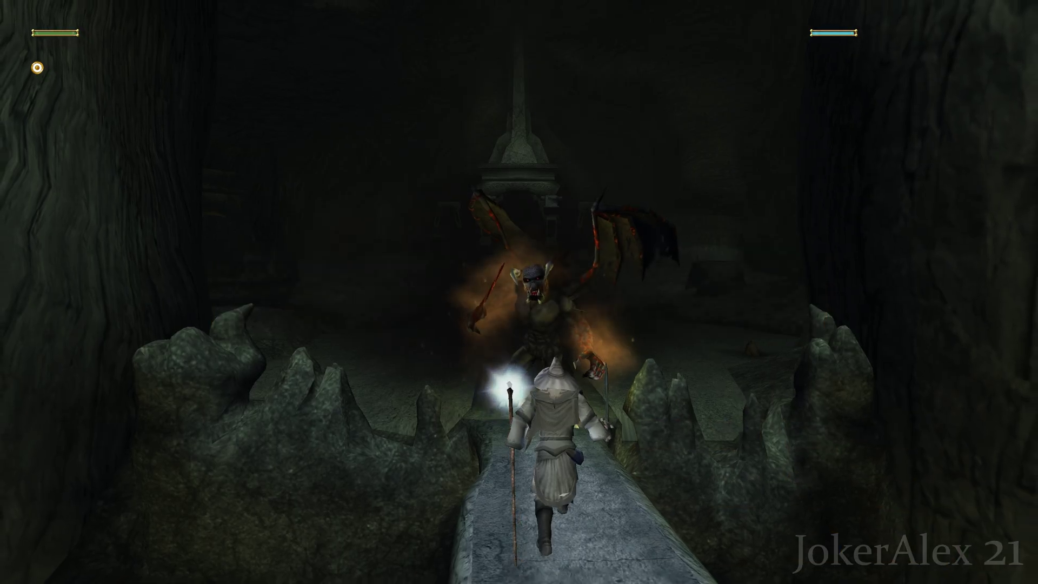
Repeat the cycle of stunning the Balrog from the bridge, closing in to strike it, and backing away.
{"action": "key", "text": "space"}
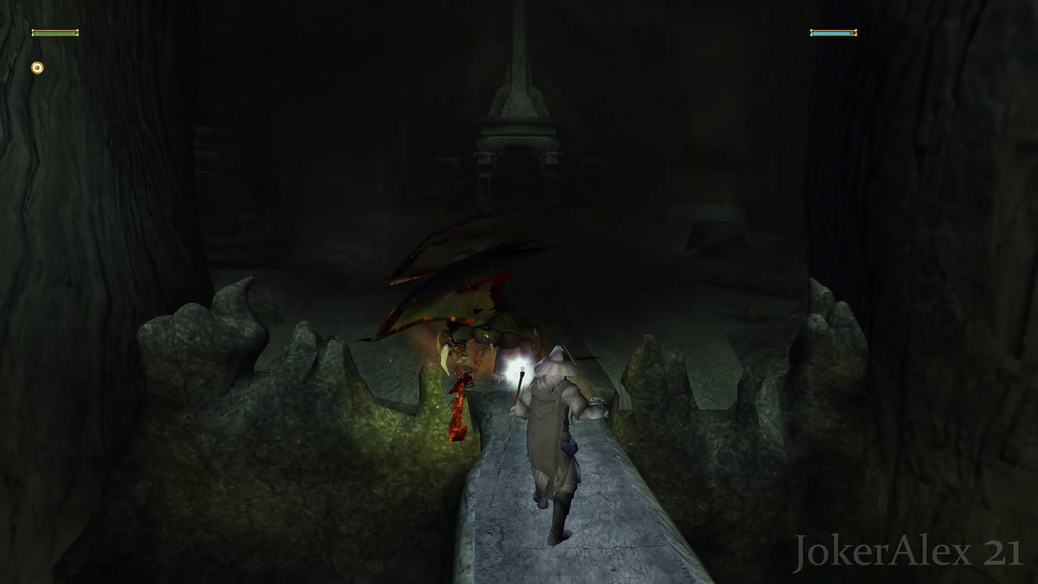
{"action": "key", "text": "w"}
{"action": "key", "text": "space"}
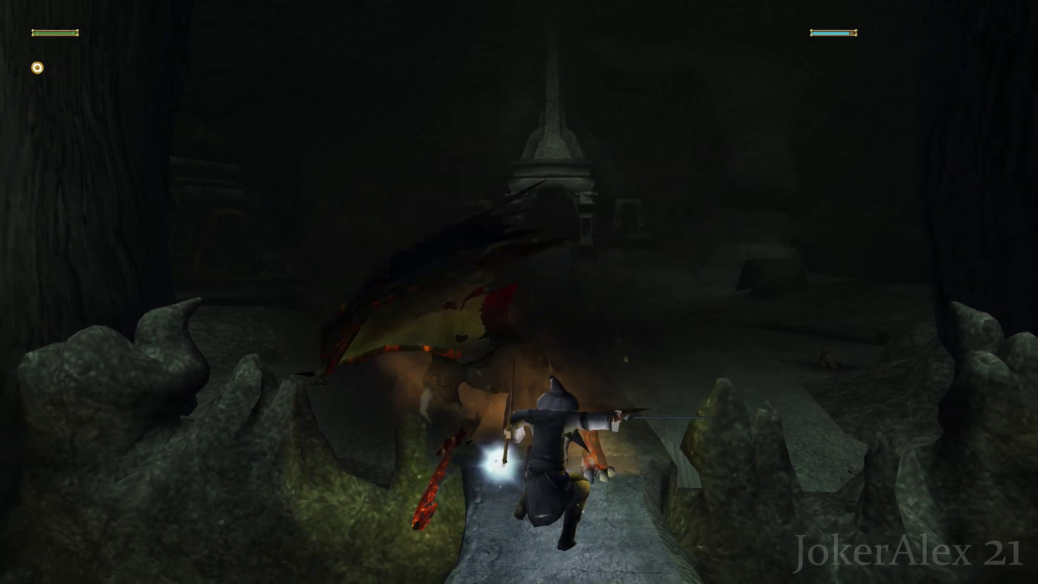
{"action": "key", "text": "s"}
{"action": "key", "text": "space"}
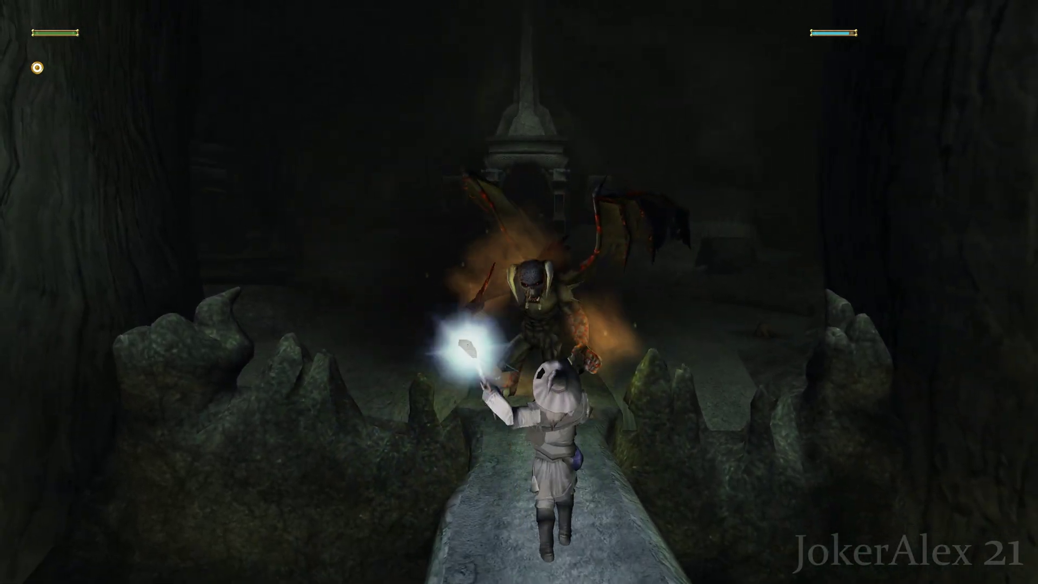
{"action": "key", "text": "space"}
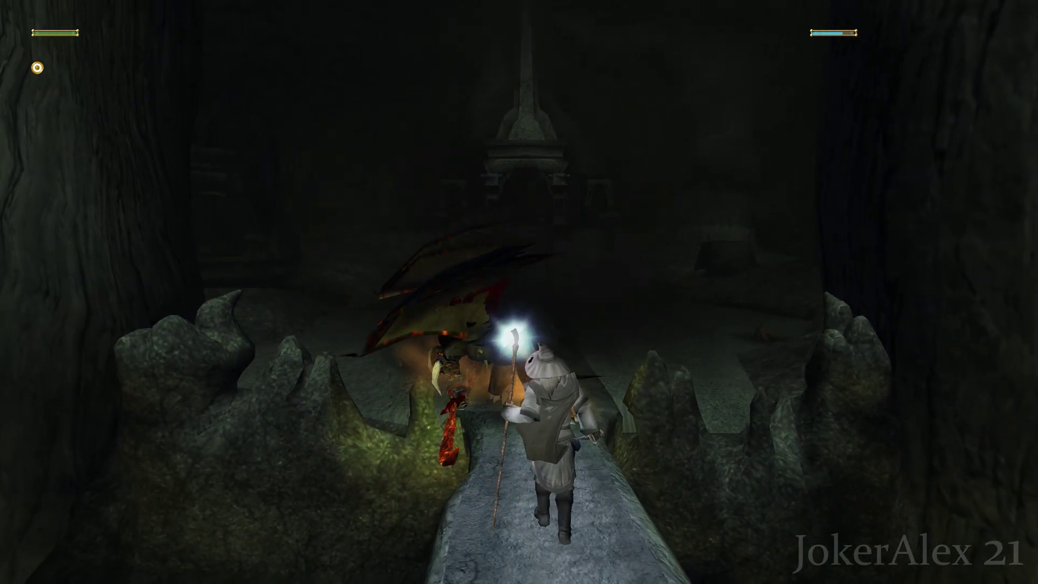
{"action": "key", "text": "w"}
{"action": "key", "text": "space"}
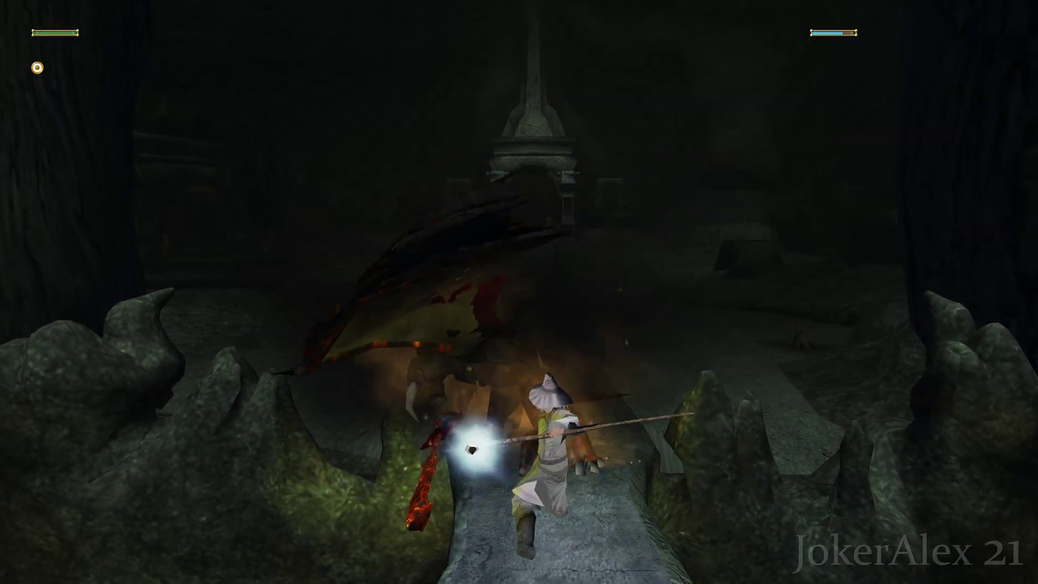
{"action": "key", "text": "s"}
{"action": "key", "text": "space"}
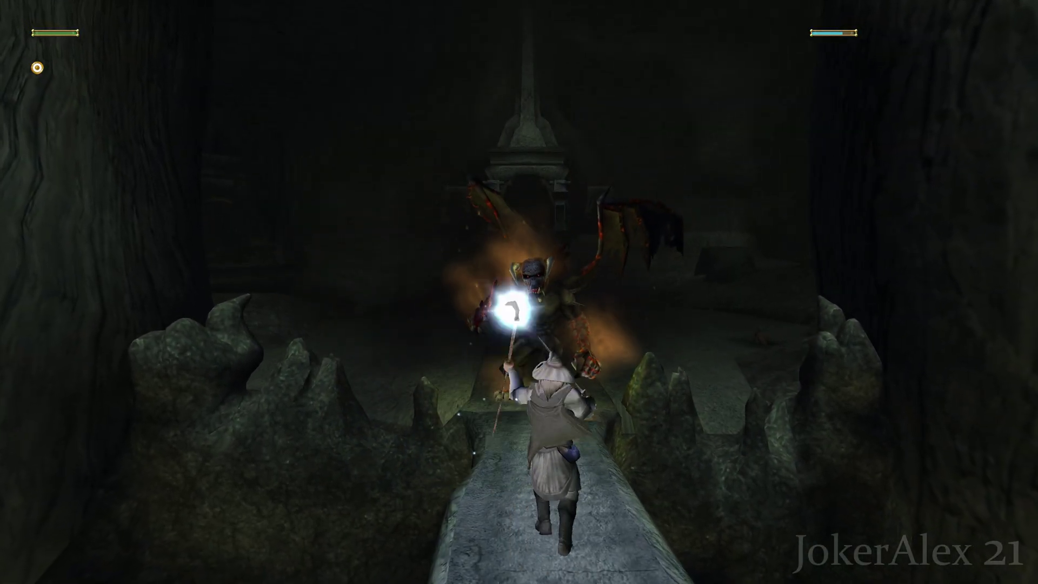
{"action": "key", "text": "space"}
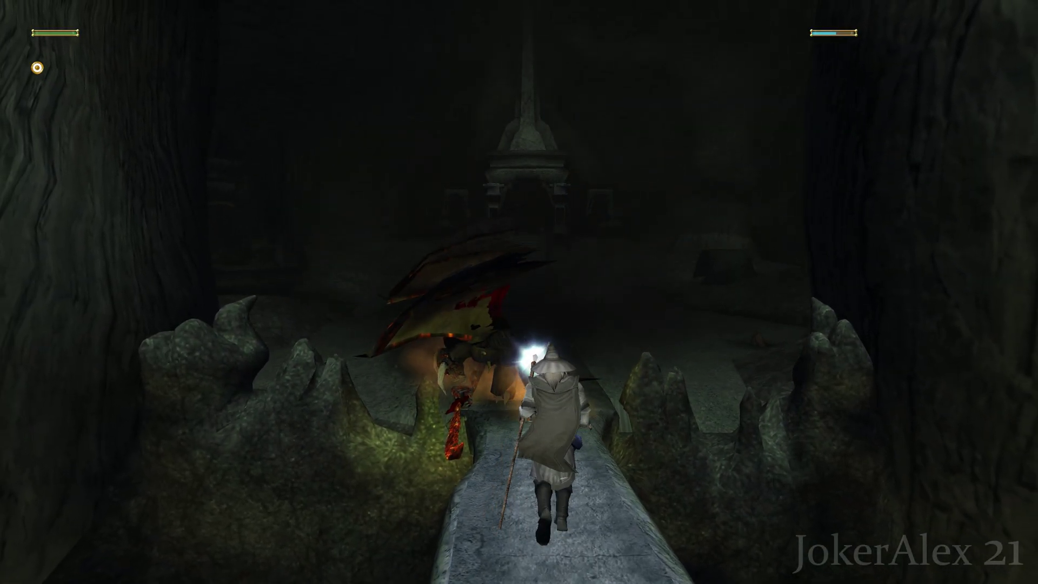
{"action": "key", "text": "w"}
{"action": "key", "text": "space"}
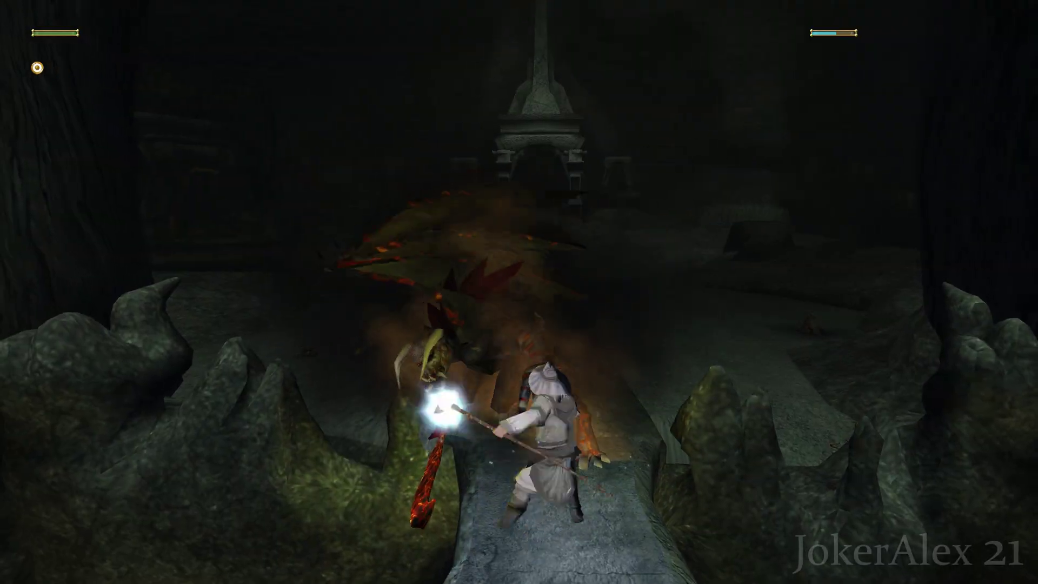
{"action": "key", "text": "s"}
{"action": "key", "text": "space"}
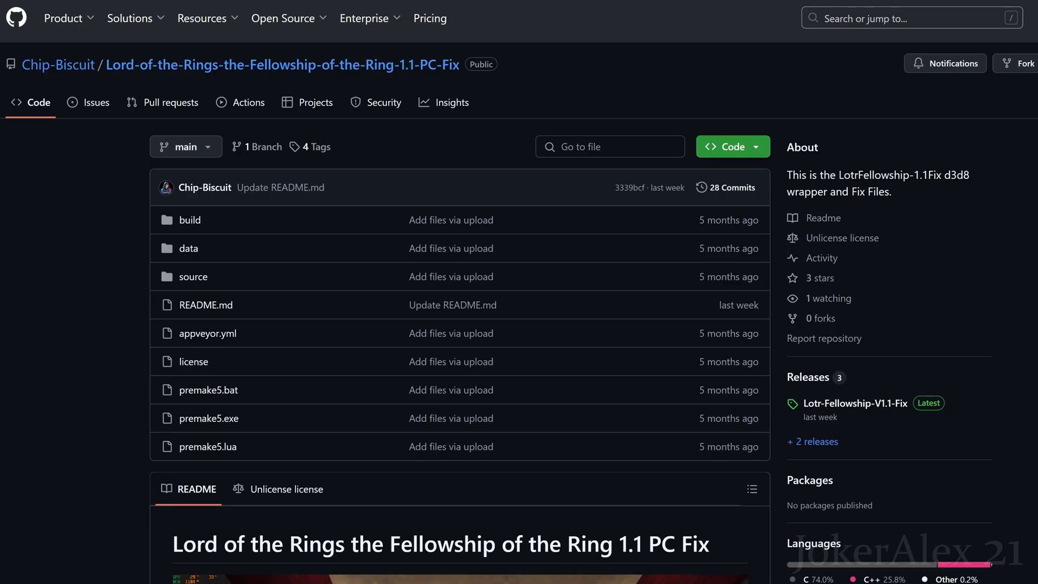
Read the repository README and the Lotr-Fellowship-V1.1-Fix release notes, covering requirements, installation instructions, resolution, FPS and cheats.
{"action": "scroll", "coordinate": [519, 293], "scroll_direction": "down", "scroll_amount": 9}
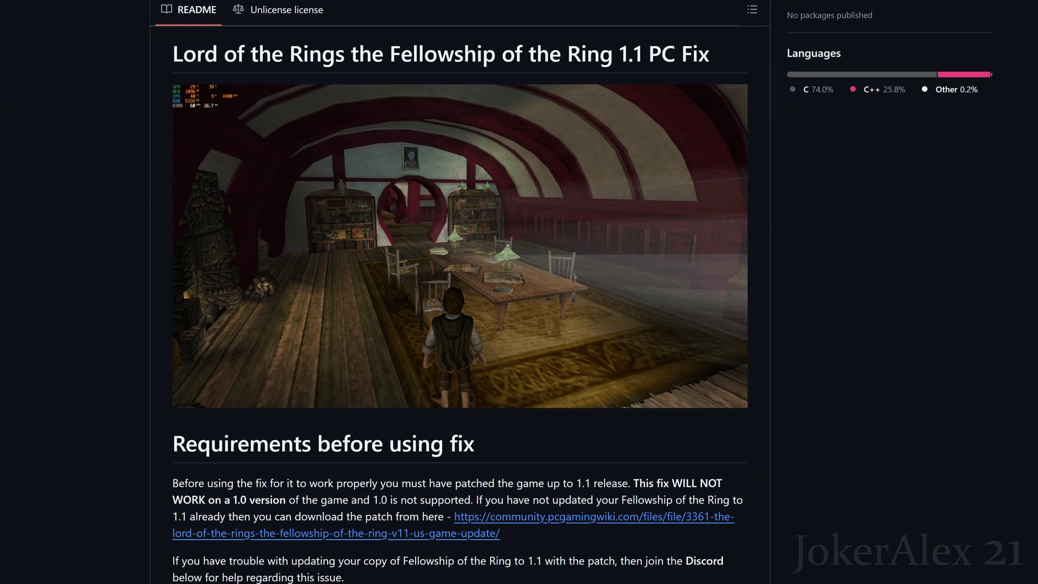
{"action": "scroll", "coordinate": [460, 293], "scroll_direction": "down", "scroll_amount": 6}
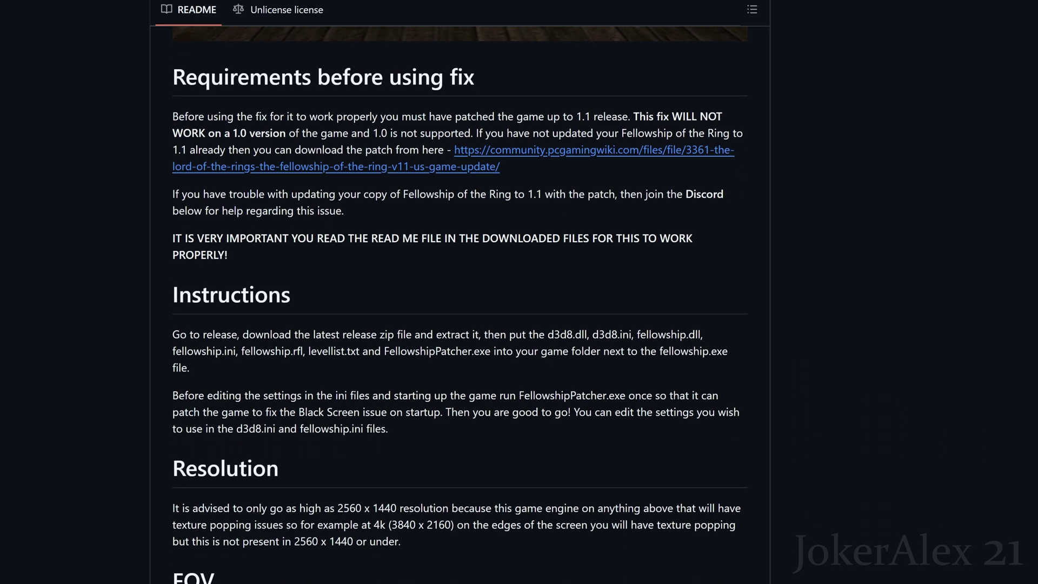
{"action": "scroll", "coordinate": [461, 302], "scroll_direction": "down", "scroll_amount": 5}
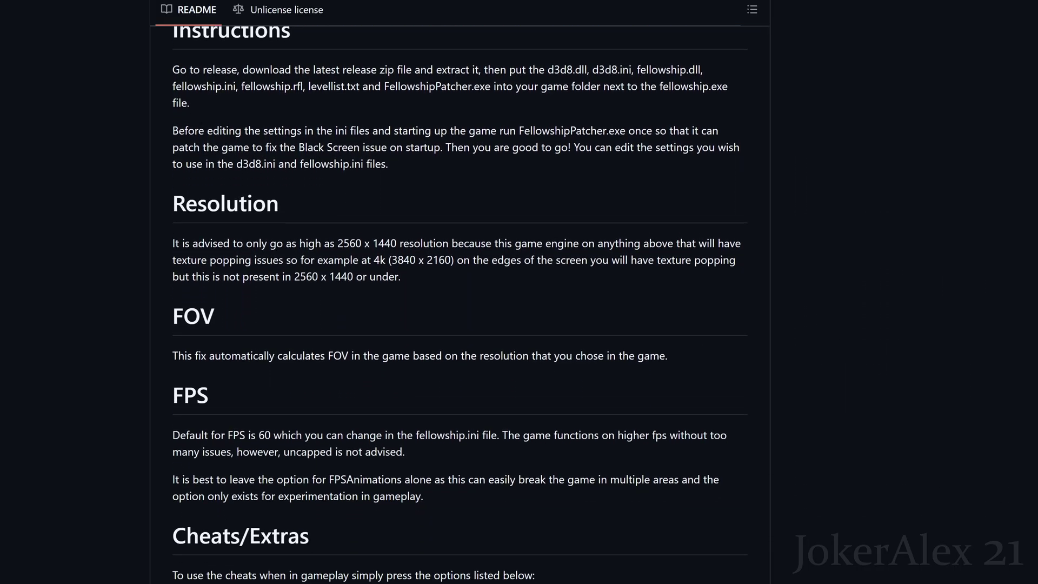
{"action": "scroll", "coordinate": [460, 303], "scroll_direction": "down", "scroll_amount": 7}
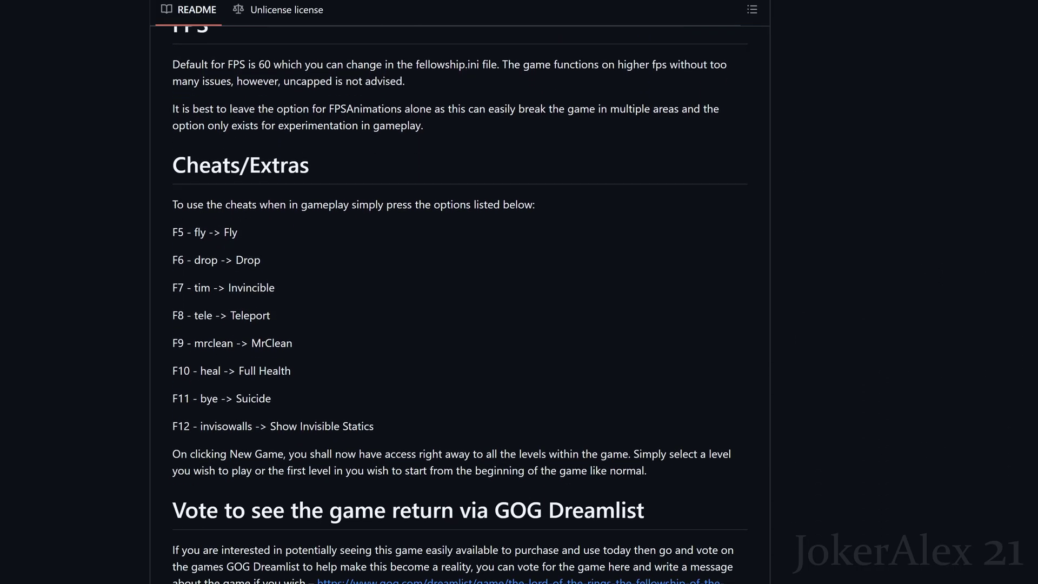
{"action": "scroll", "coordinate": [459, 302], "scroll_direction": "down", "scroll_amount": 6}
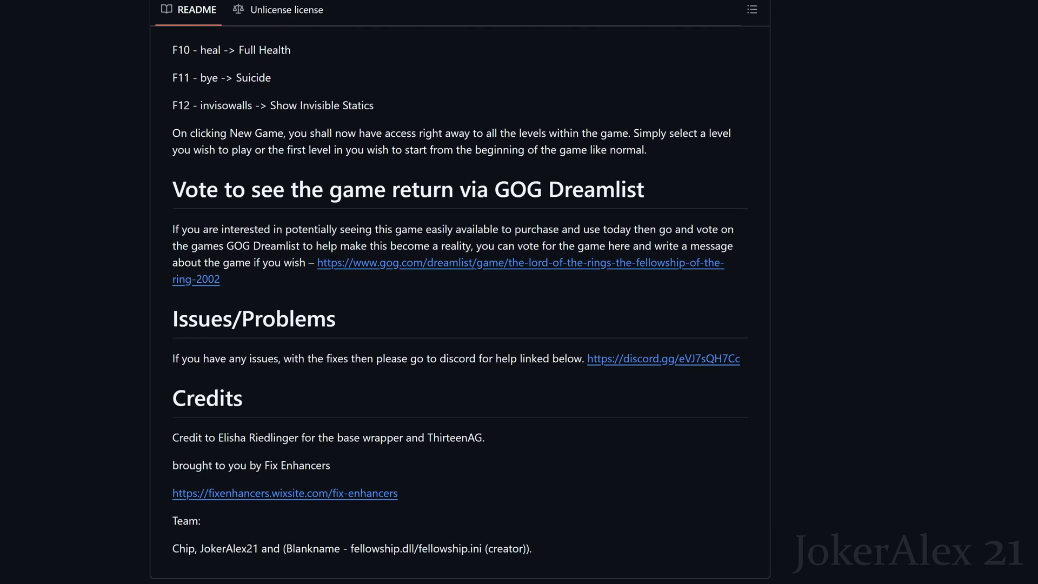
{"action": "scroll", "coordinate": [460, 302], "scroll_direction": "down", "scroll_amount": 1}
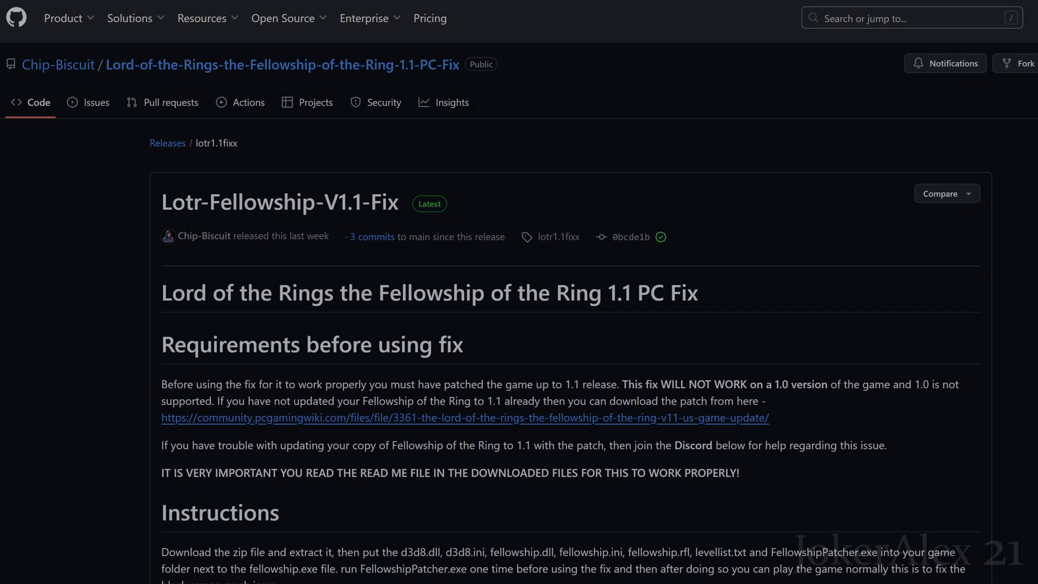
{"action": "scroll", "coordinate": [519, 292], "scroll_direction": "down", "scroll_amount": 20}
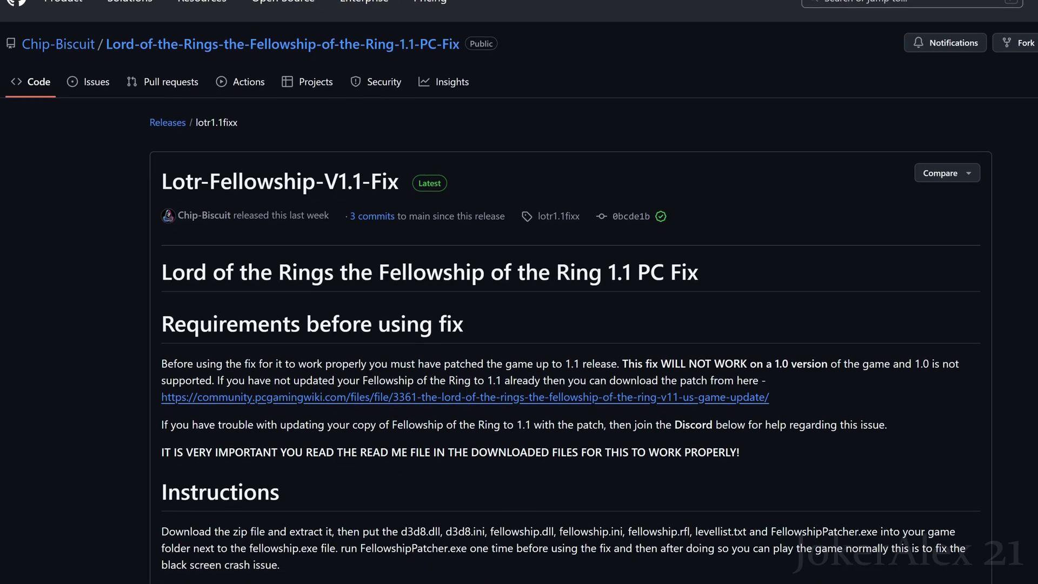
{"action": "scroll", "coordinate": [519, 292], "scroll_direction": "down", "scroll_amount": 5}
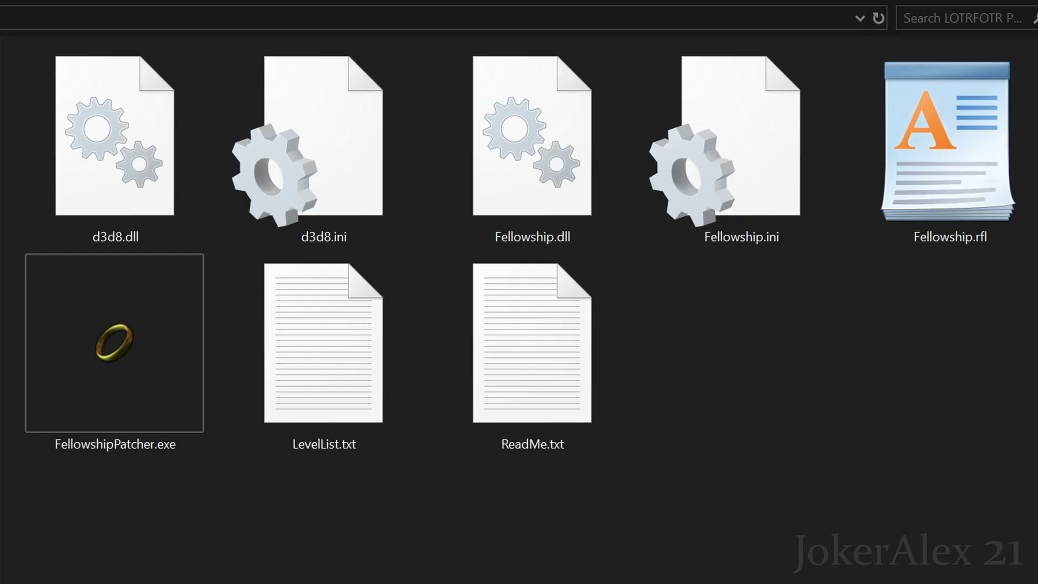
Place all the fix files except ReadMe.txt from the LOTRFOTR PC Fix folder into the Fellowship 1.1 game folder.
{"action": "left_click", "coordinate": [533, 352]}
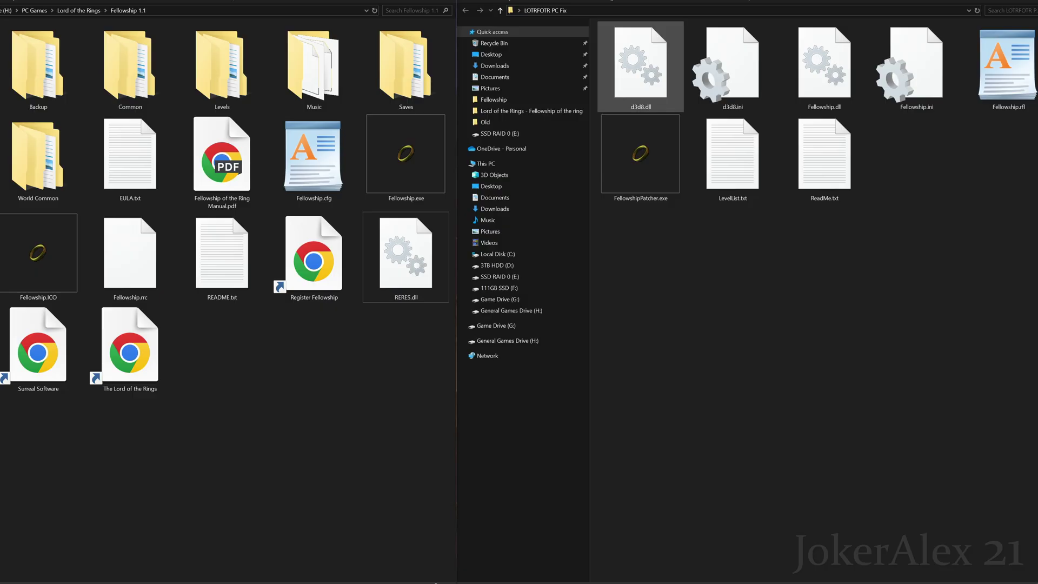
{"action": "left_click", "coordinate": [641, 68]}
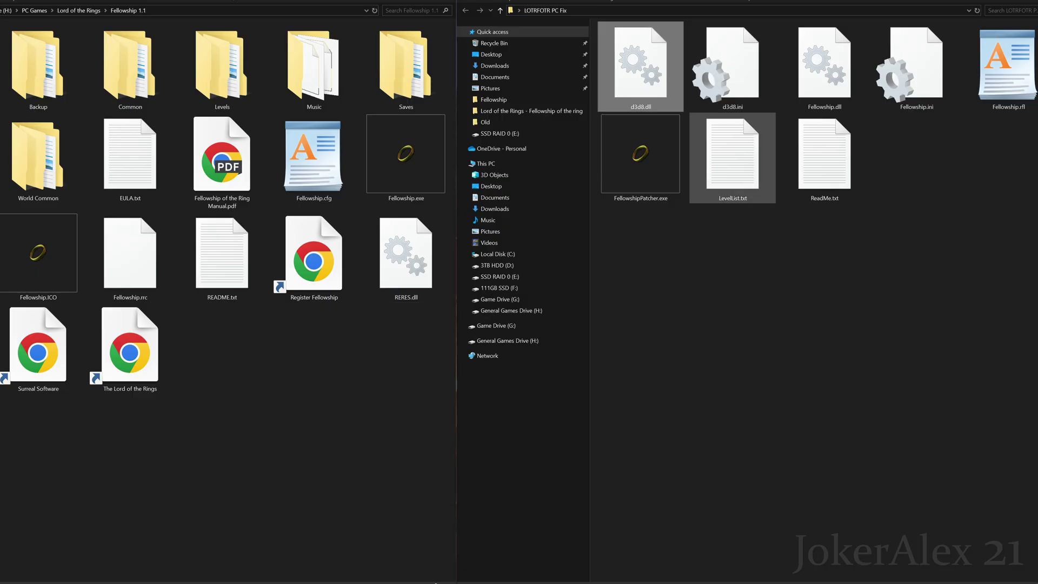
{"action": "left_click", "coordinate": [747, 173], "text": "shift"}
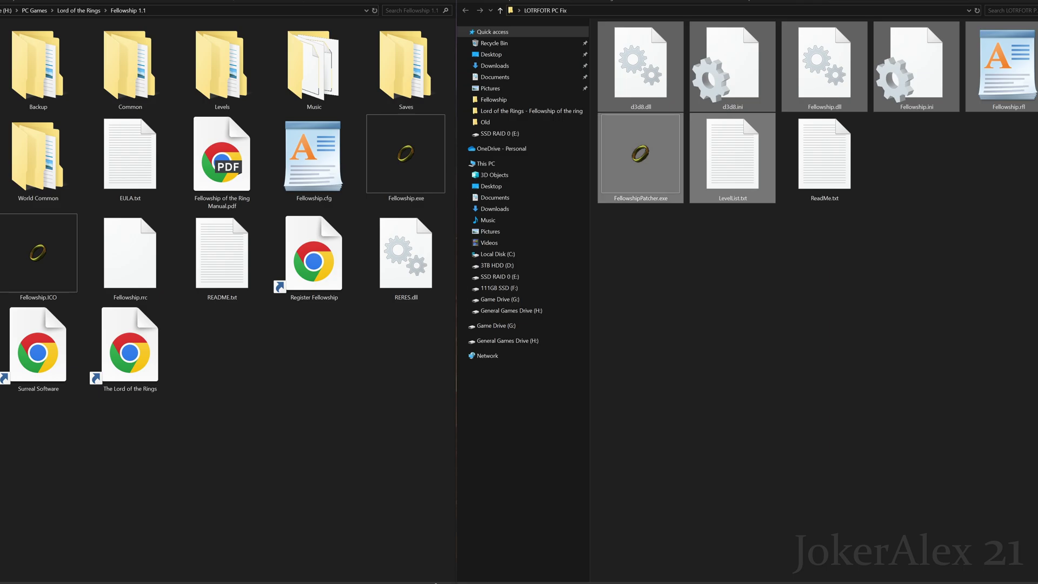
{"action": "left_click_drag", "start_coordinate": [641, 156], "coordinate": [325, 376]}
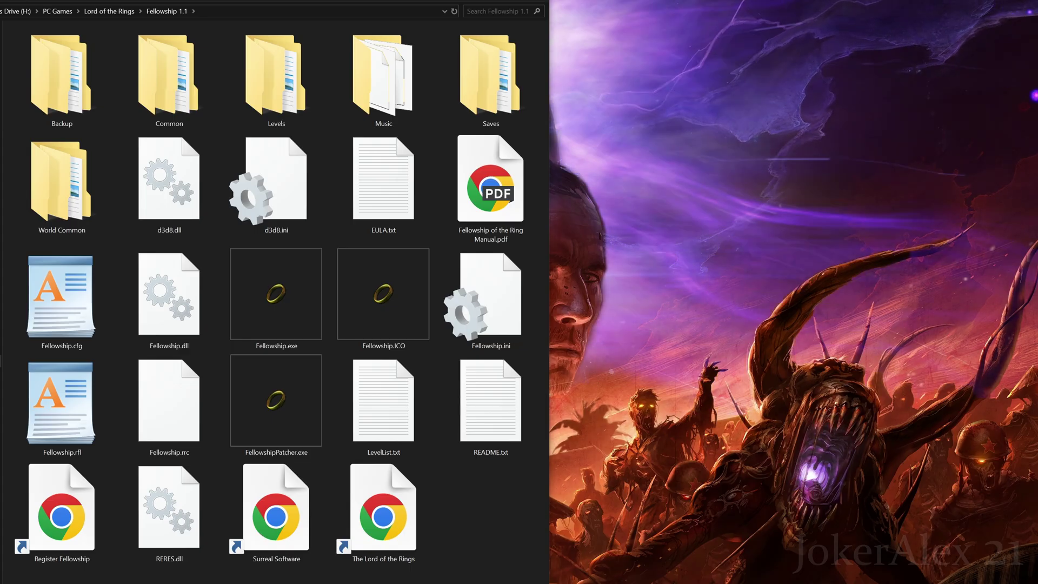
Review the fullscreen and controller settings in d3d8.ini and the resolution, FPS and cheat options in Fellowship.ini.
{"action": "left_click", "coordinate": [275, 182]}
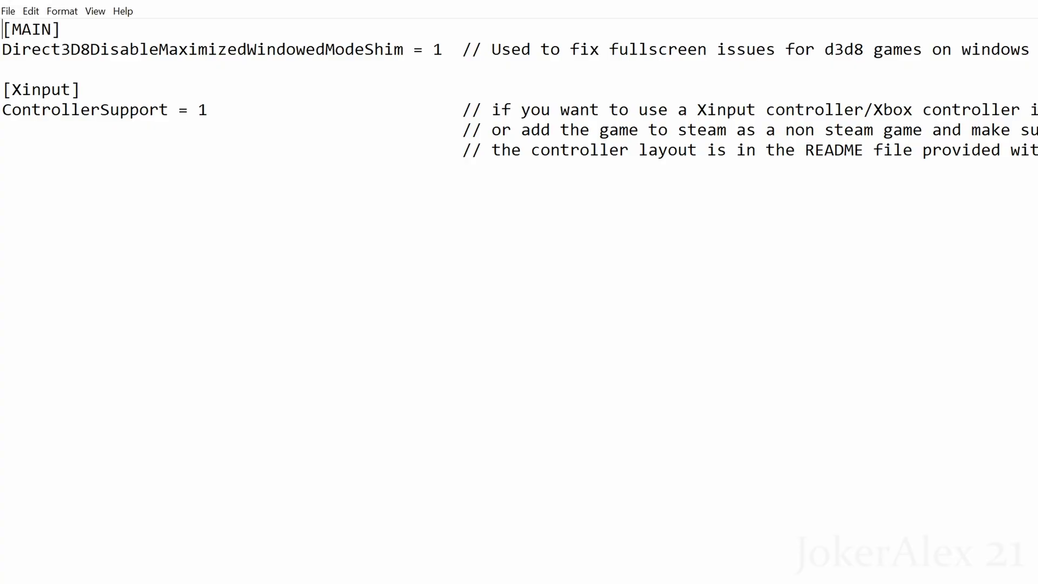
{"action": "left_click", "coordinate": [8, 10]}
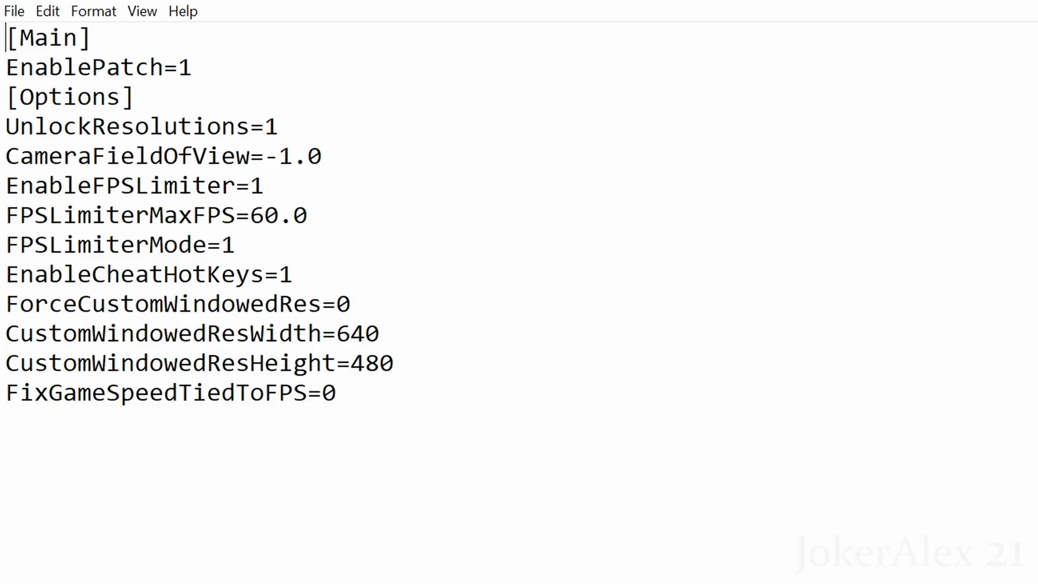
{"action": "left_click", "coordinate": [14, 11]}
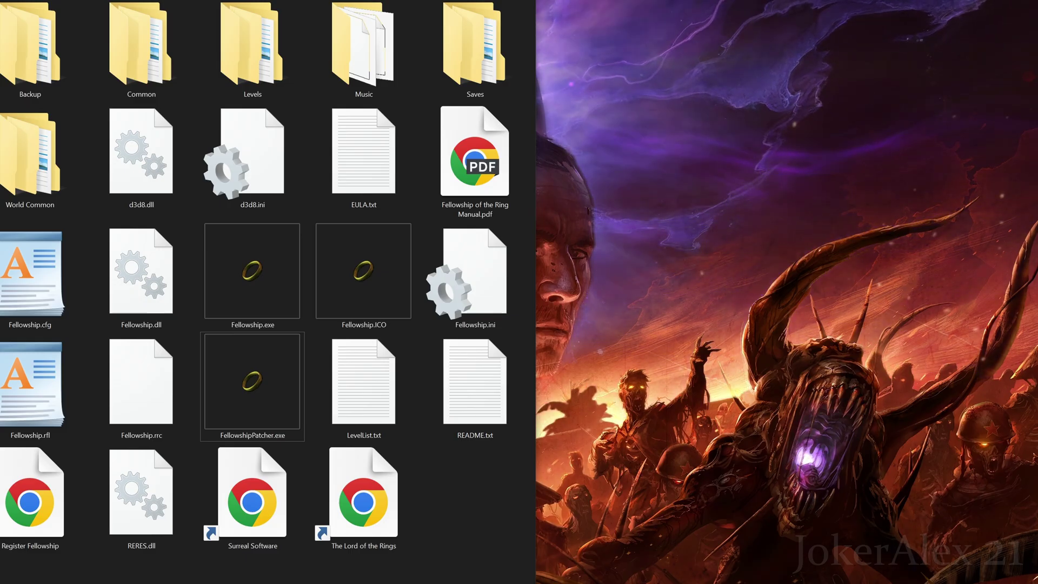
Launch Fellowship.exe and browse the display modes offered in the Fellowship of the Ring Configuration, keeping 2560 x 1440 - 32 bit.
{"action": "left_click", "coordinate": [252, 275]}
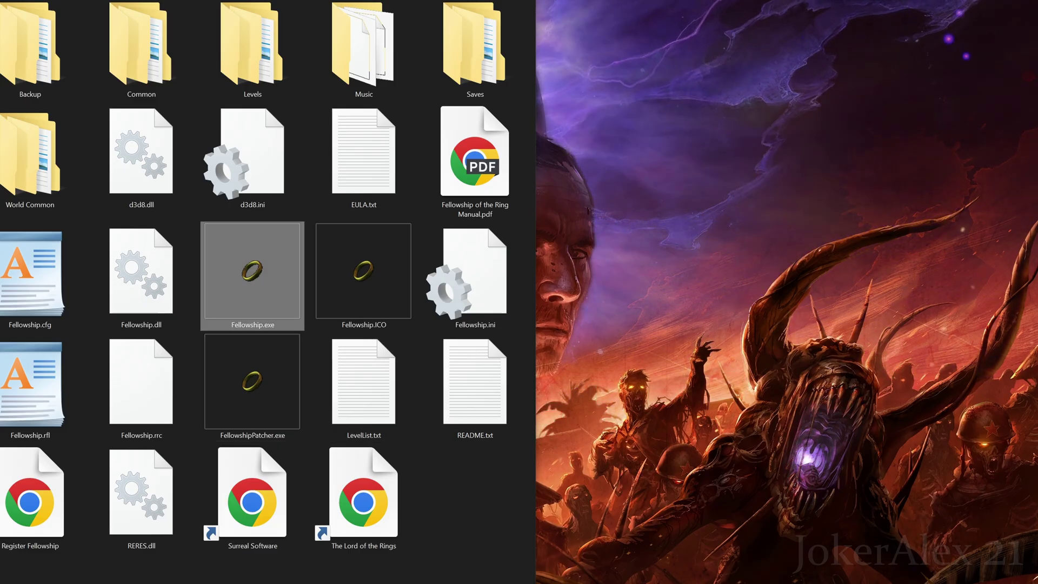
{"action": "mouse_move", "coordinate": [260, 276]}
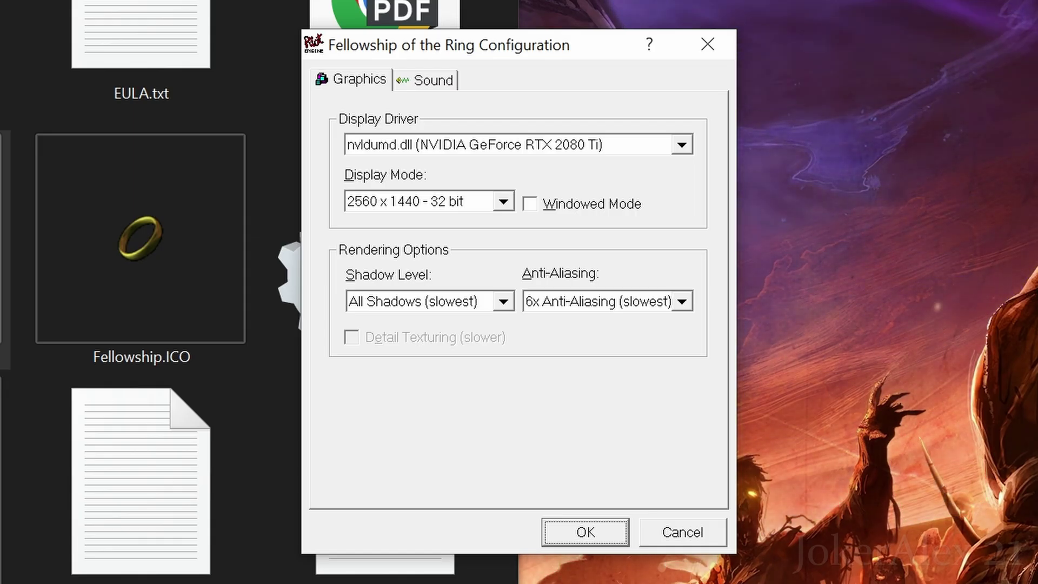
{"action": "left_click", "coordinate": [503, 201]}
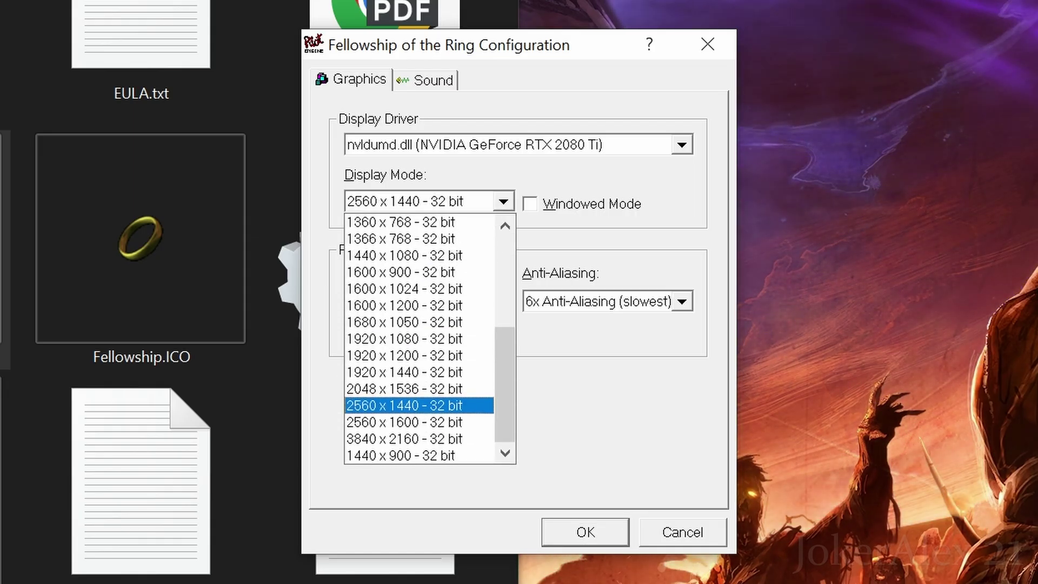
{"action": "scroll", "coordinate": [429, 339], "scroll_direction": "up", "scroll_amount": 2}
{"action": "scroll", "coordinate": [420, 338], "scroll_direction": "up", "scroll_amount": 2}
{"action": "scroll", "coordinate": [419, 338], "scroll_direction": "down", "scroll_amount": 4}
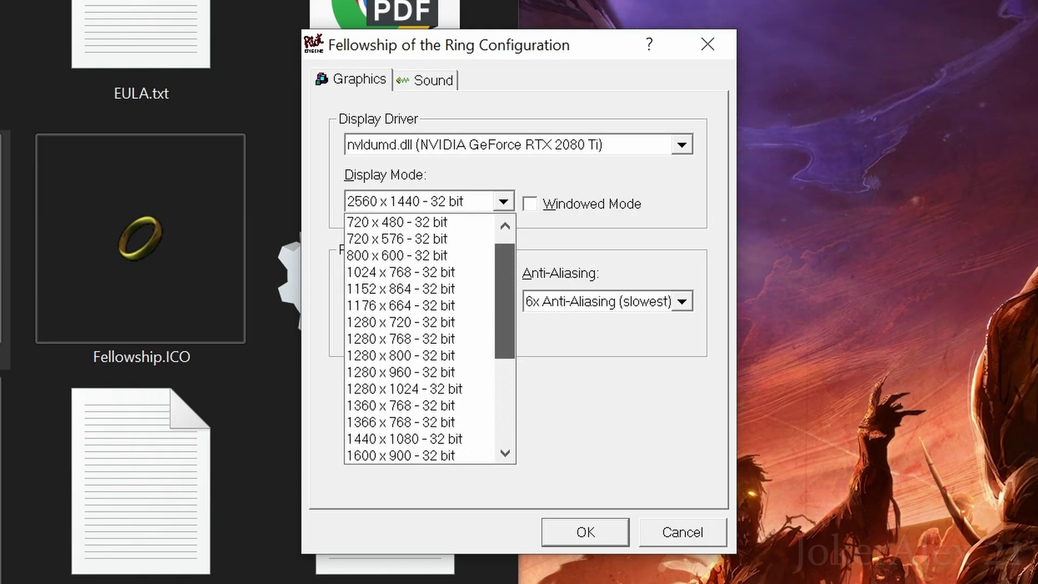
{"action": "left_click", "coordinate": [598, 300]}
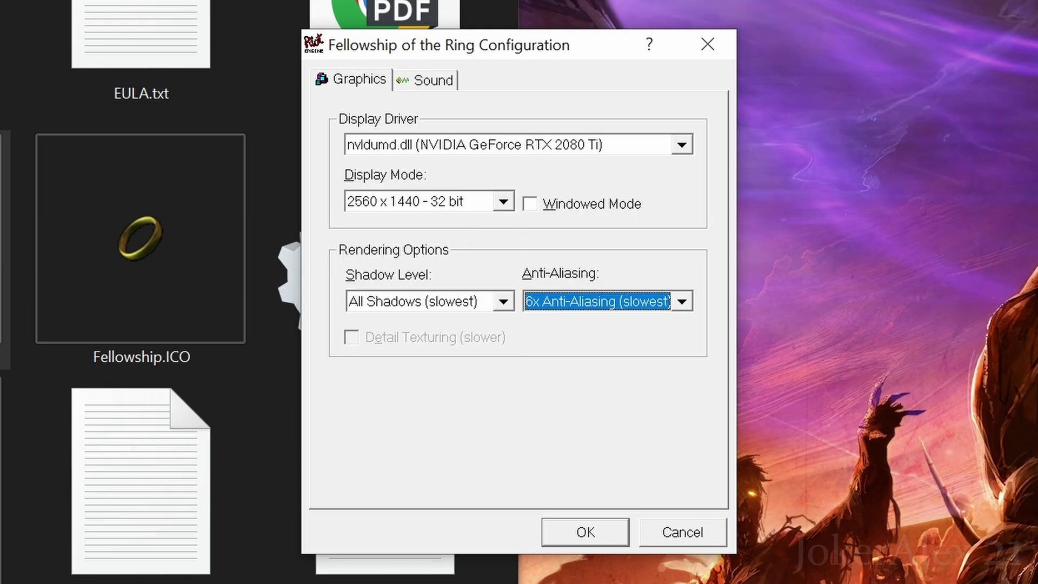